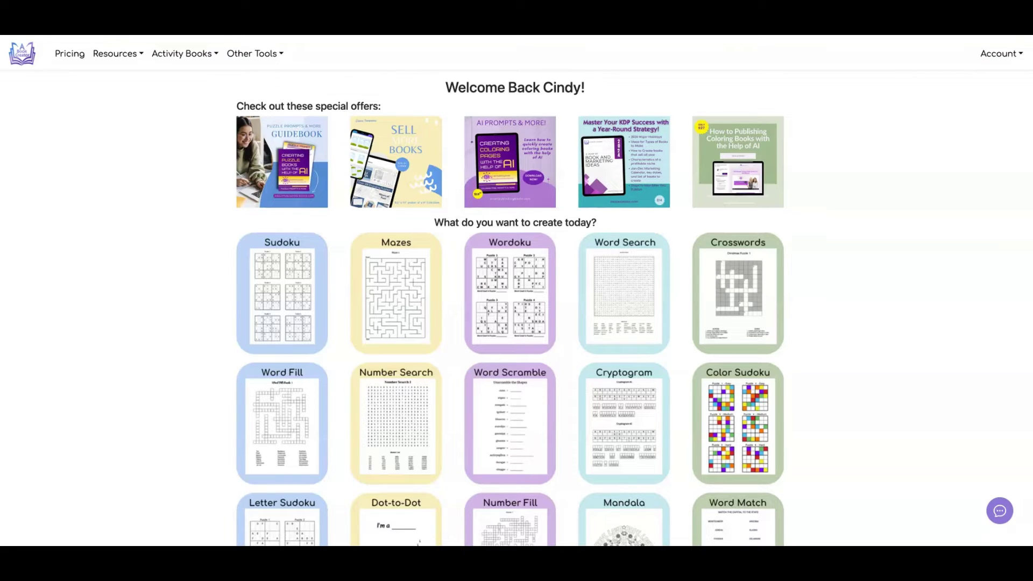
- Open the Cryptogram puzzle maker from the activity book tools
{"action": "left_click", "coordinate": [196, 52]}
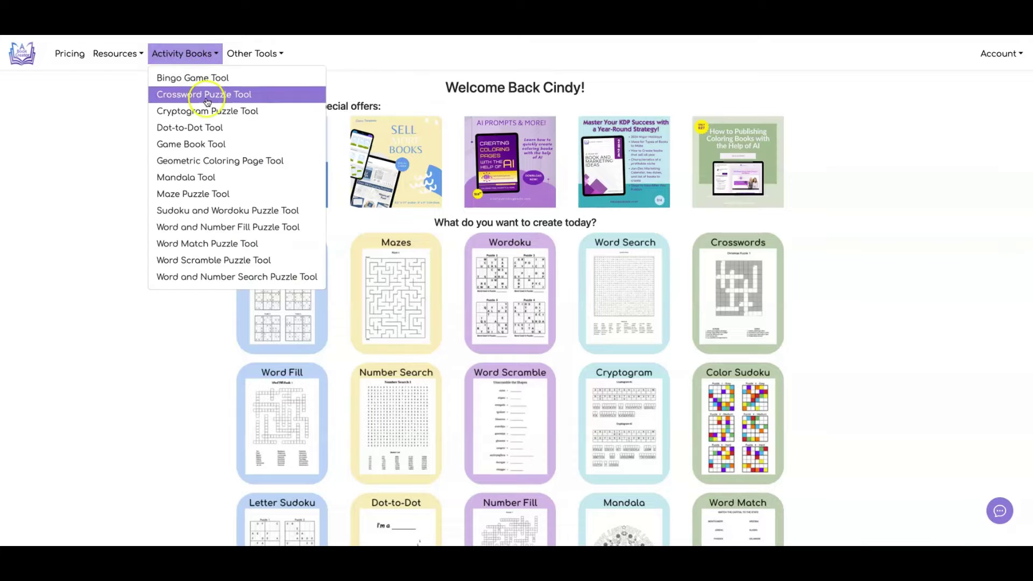
{"action": "left_click", "coordinate": [369, 74]}
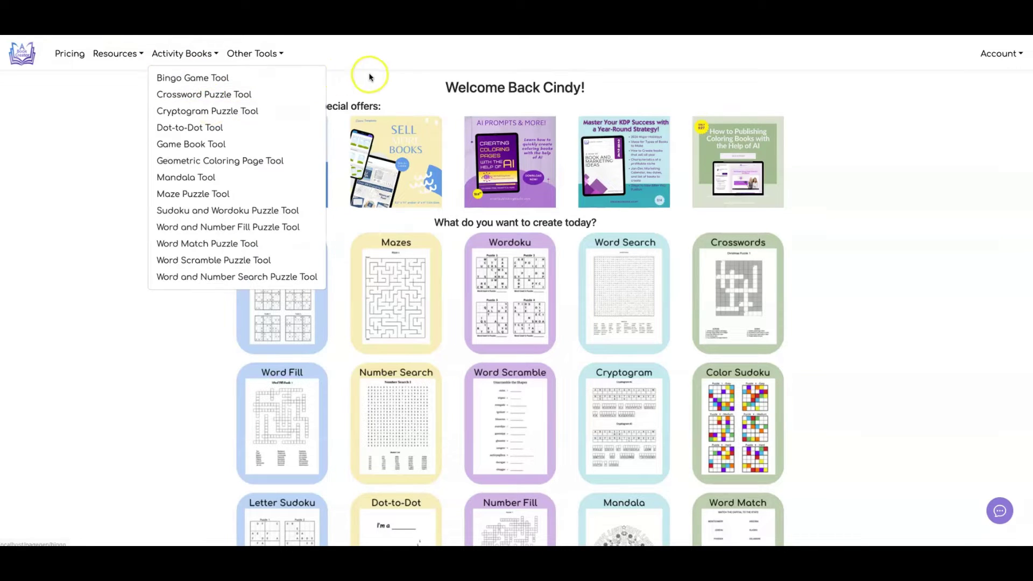
{"action": "left_click", "coordinate": [623, 411]}
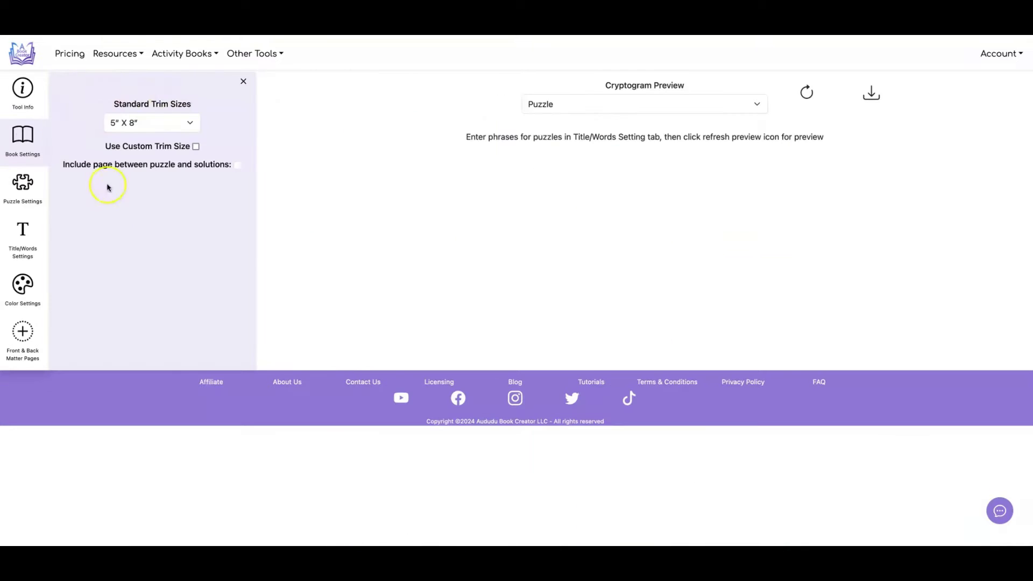
- Choose the 8.25" x 11" standard trim size and enable Use Custom Trim Size
{"action": "left_click", "coordinate": [168, 127]}
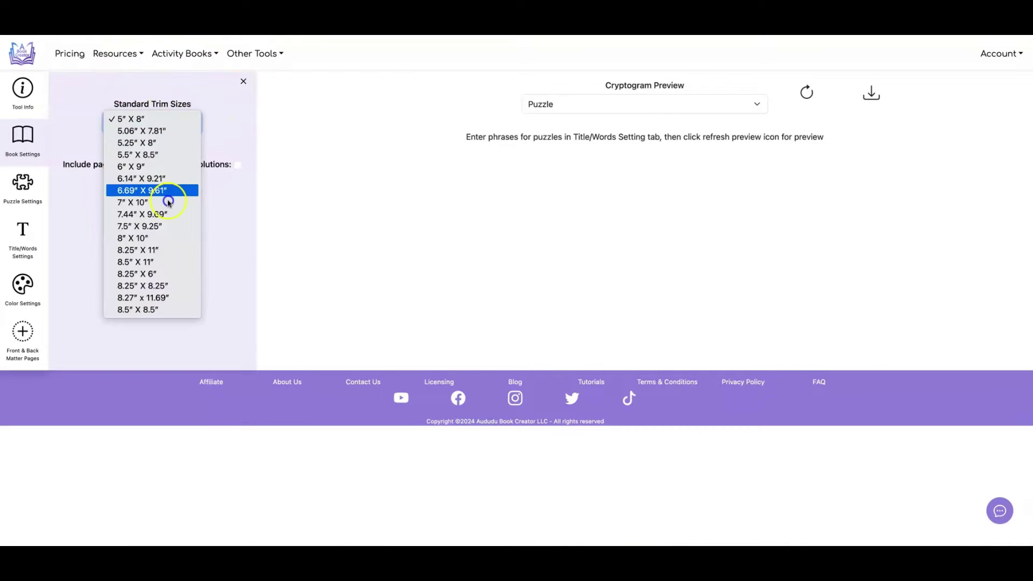
{"action": "left_click", "coordinate": [168, 248]}
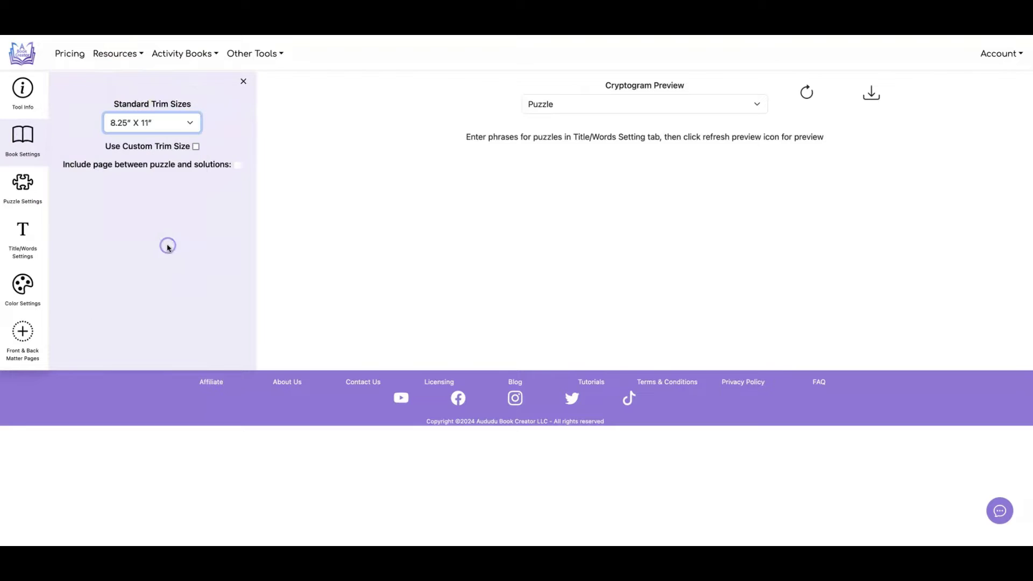
{"action": "left_click", "coordinate": [195, 147]}
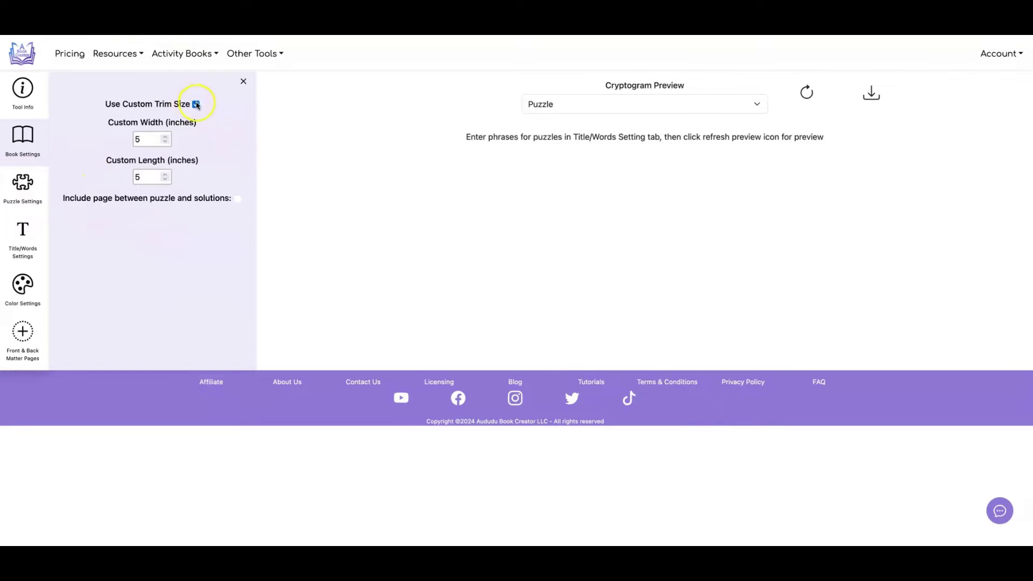
- In Puzzle Settings, check the Puzzle Format choices and leave it on Lines
{"action": "left_click", "coordinate": [23, 185]}
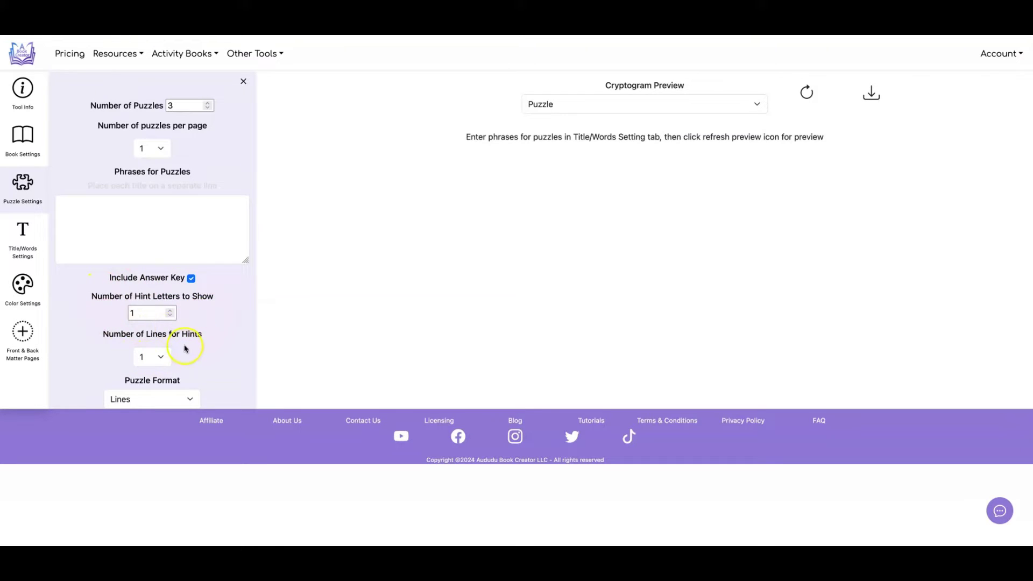
{"action": "left_click", "coordinate": [184, 398]}
{"action": "left_click", "coordinate": [224, 362]}
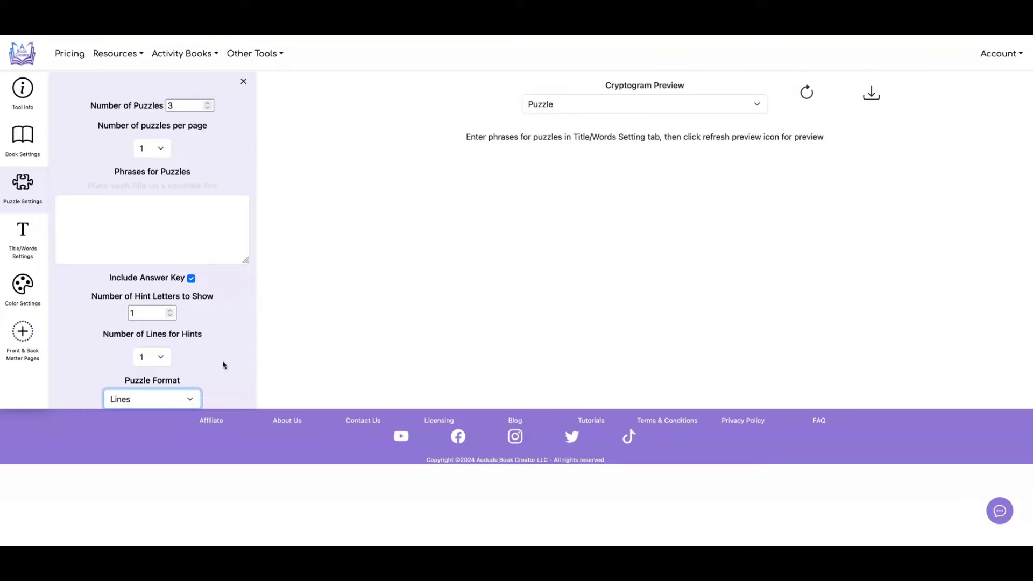
{"action": "left_click", "coordinate": [201, 509]}
- Paste the motivational quotes into Phrases for Puzzles and raise the number of puzzles
{"action": "left_click", "coordinate": [84, 207]}
{"action": "key", "text": "ctrl+v"}
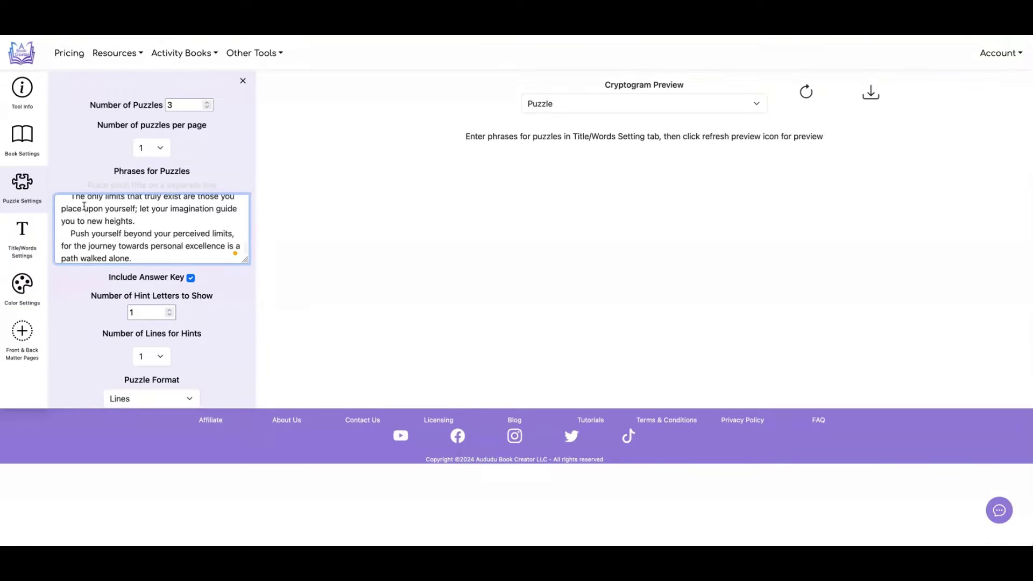
{"action": "left_click", "coordinate": [207, 102]}
- Bring the puzzle count to 4 and render Cryptogram #1 with its A–Z hint grid
{"action": "left_click", "coordinate": [194, 124]}
{"action": "left_click", "coordinate": [805, 92]}
{"action": "scroll", "coordinate": [911, 189], "scroll_direction": "down", "scroll_amount": 2}
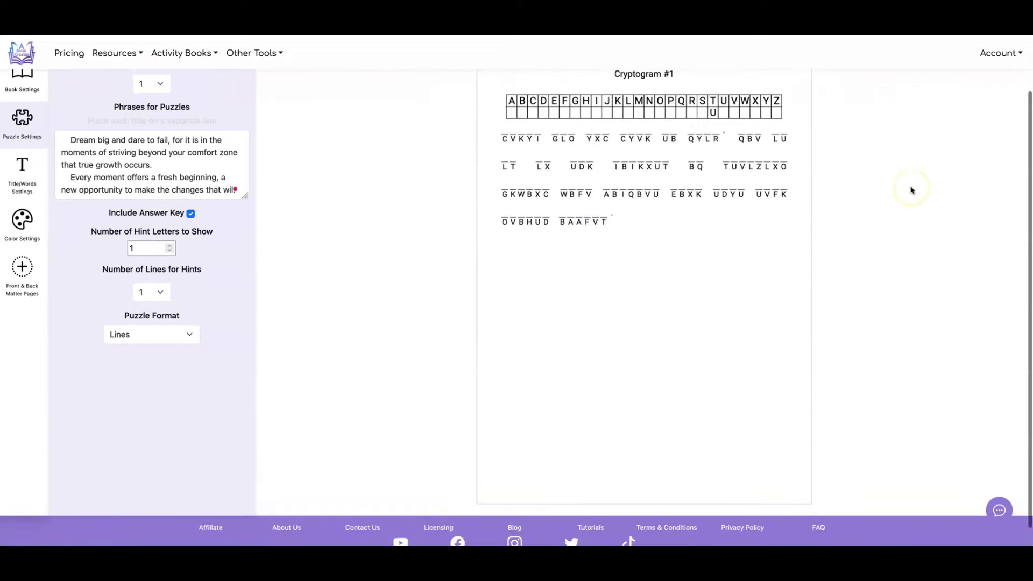
{"action": "scroll", "coordinate": [911, 190], "scroll_direction": "up", "scroll_amount": 2}
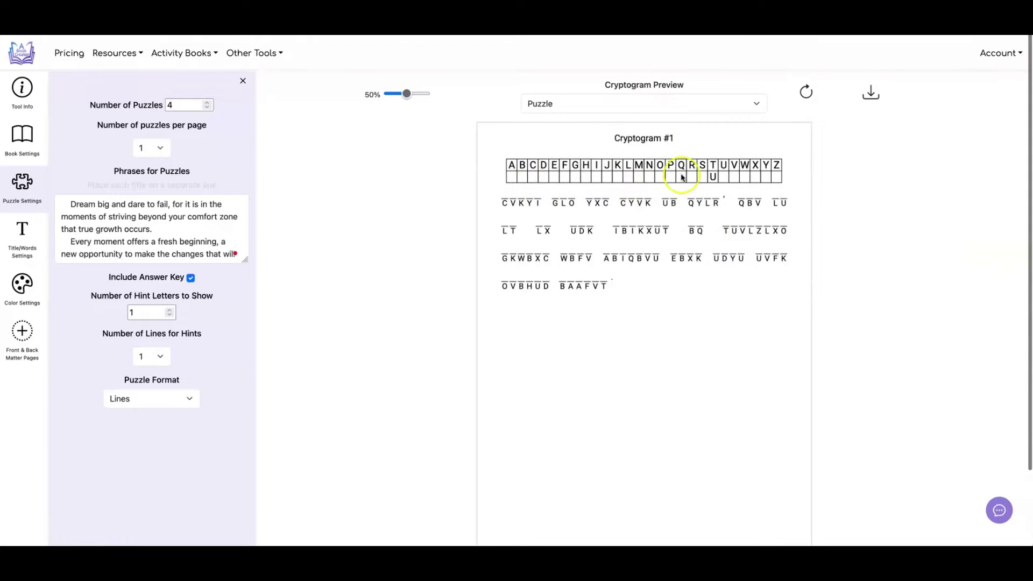
- Raise the Title Font Size and Puzzle Font Size to 20
{"action": "left_click", "coordinate": [22, 218]}
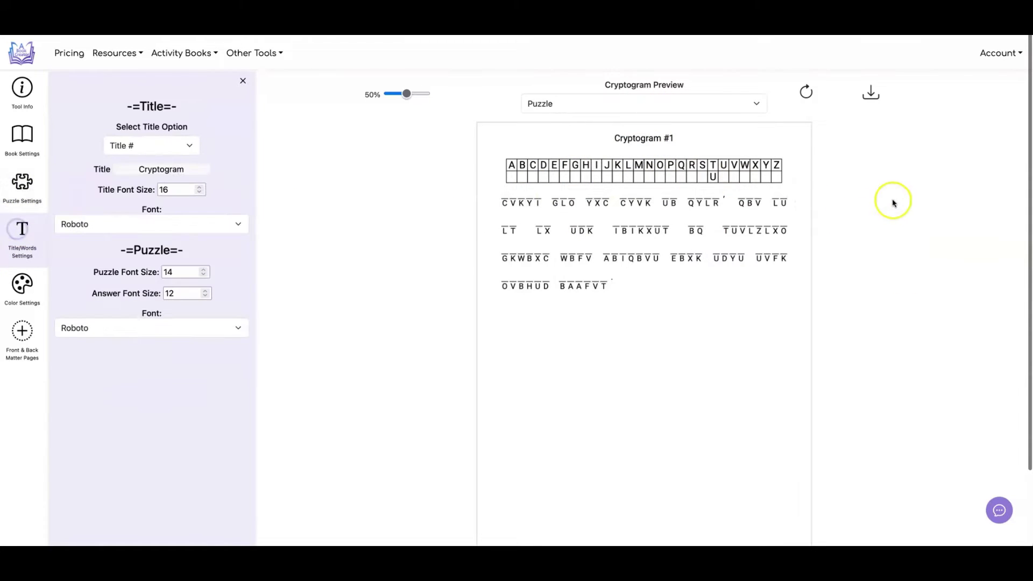
{"action": "left_click", "coordinate": [201, 187]}
{"action": "left_click", "coordinate": [200, 187]}
{"action": "left_click", "coordinate": [201, 187]}
{"action": "left_click", "coordinate": [203, 269]}
{"action": "left_click", "coordinate": [203, 269]}
{"action": "left_click", "coordinate": [203, 269]}
{"action": "left_click", "coordinate": [203, 269]}
{"action": "left_click", "coordinate": [203, 269]}
{"action": "left_click", "coordinate": [203, 269]}
- Refresh the preview and switch it to the Answer page
{"action": "left_click", "coordinate": [805, 92]}
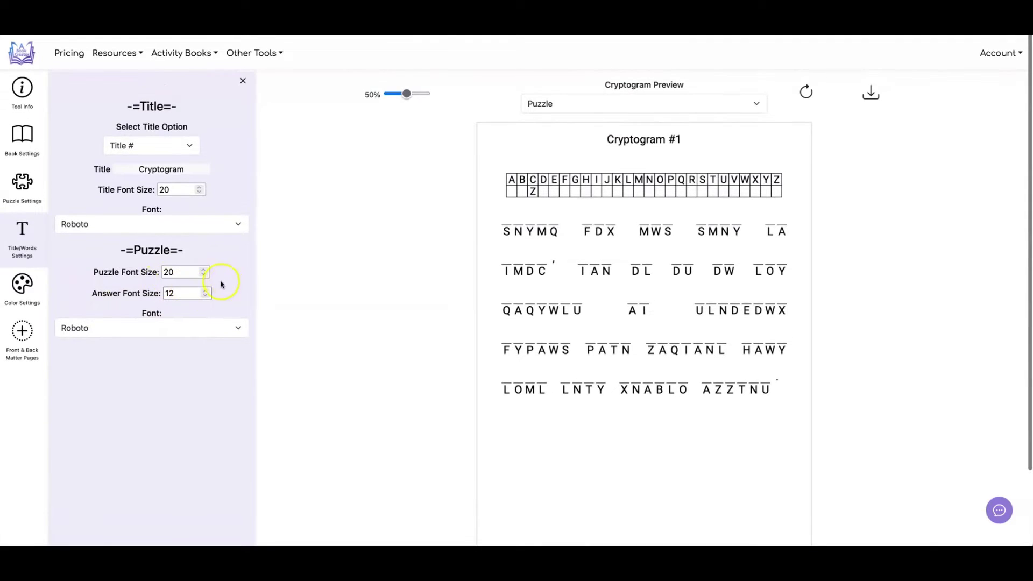
{"action": "left_click", "coordinate": [692, 103]}
{"action": "left_click", "coordinate": [693, 110]}
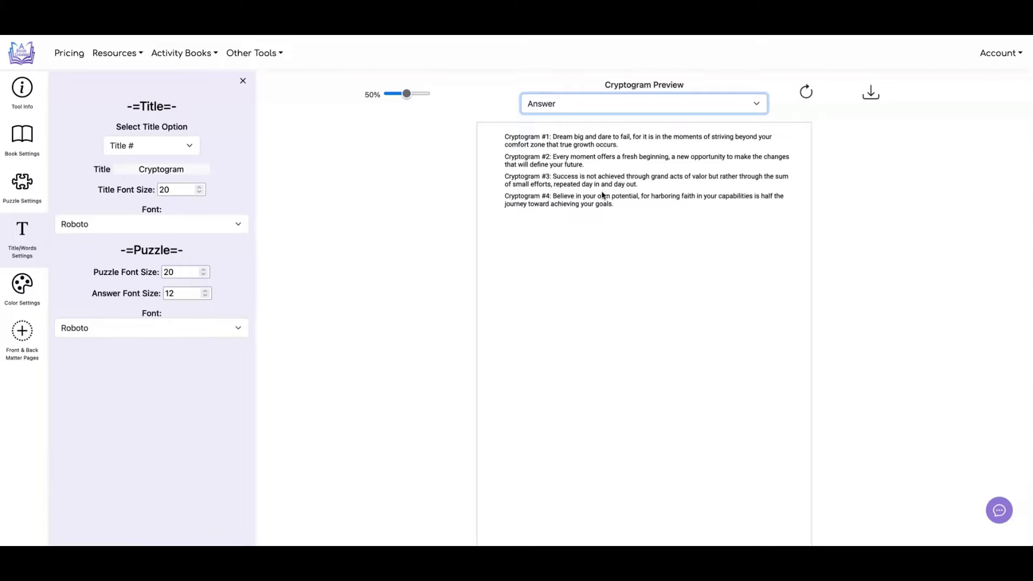
- Set Number of puzzles per page to 2 and refresh the preview
{"action": "left_click", "coordinate": [323, 182]}
{"action": "left_click", "coordinate": [19, 180]}
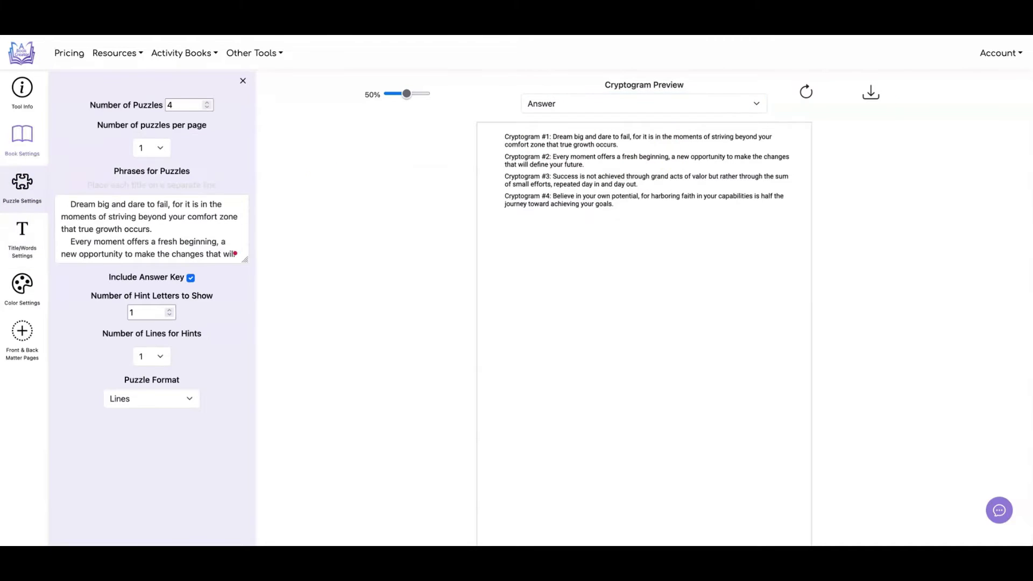
{"action": "left_click", "coordinate": [159, 148]}
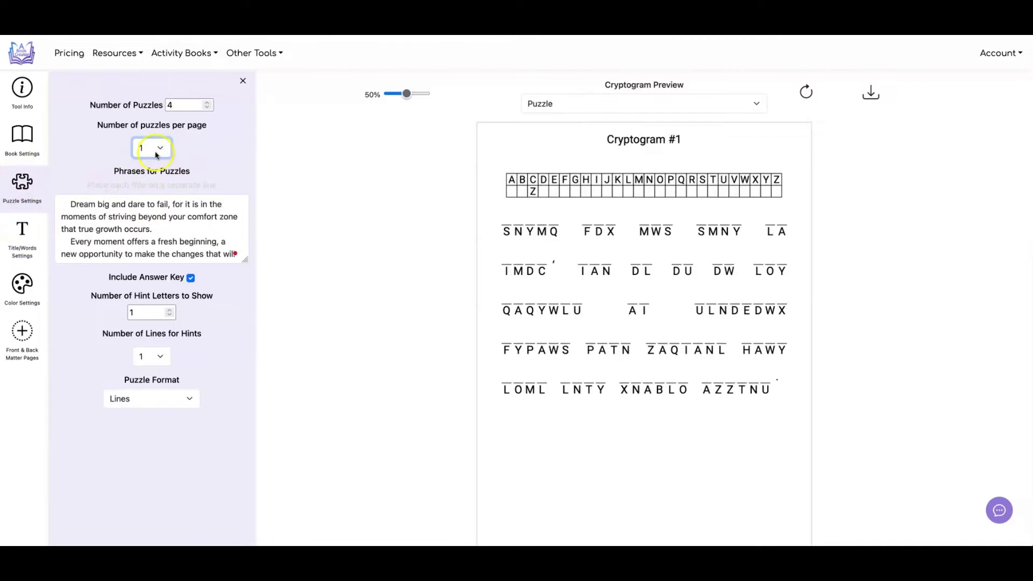
{"action": "left_click", "coordinate": [149, 155]}
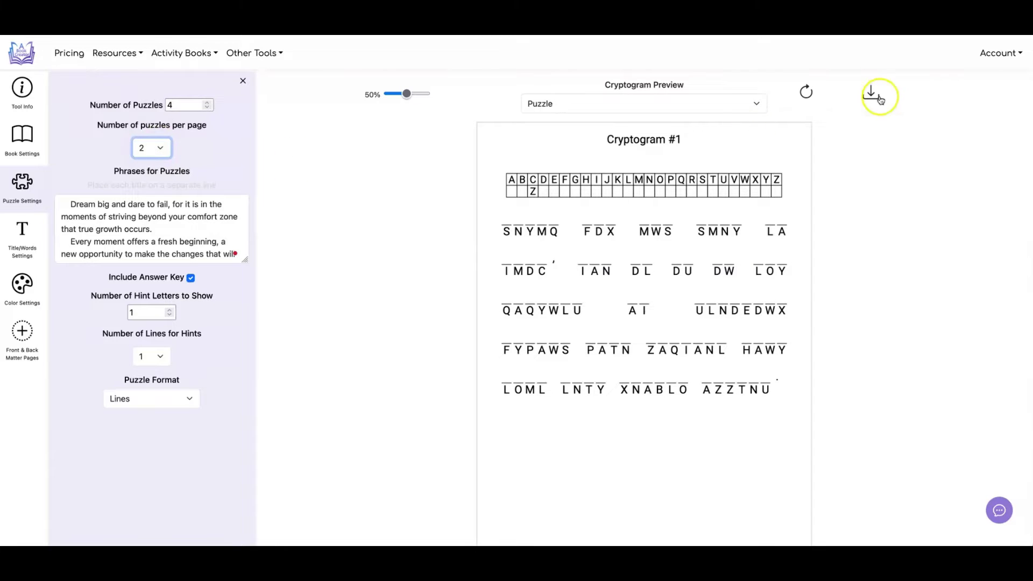
{"action": "left_click", "coordinate": [806, 91]}
{"action": "scroll", "coordinate": [692, 438], "scroll_direction": "down", "scroll_amount": 2}
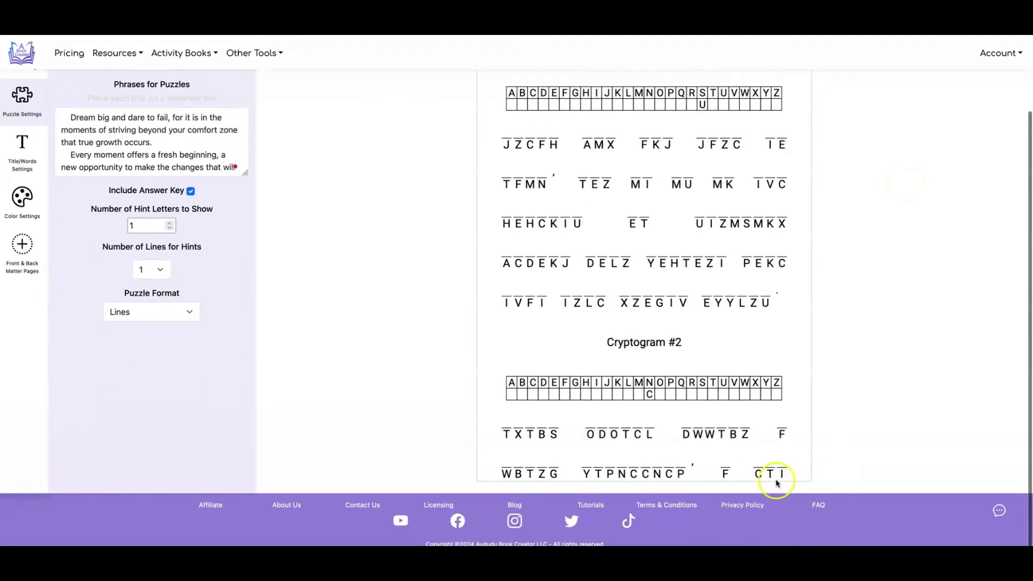
{"action": "scroll", "coordinate": [738, 339], "scroll_direction": "up", "scroll_amount": 2}
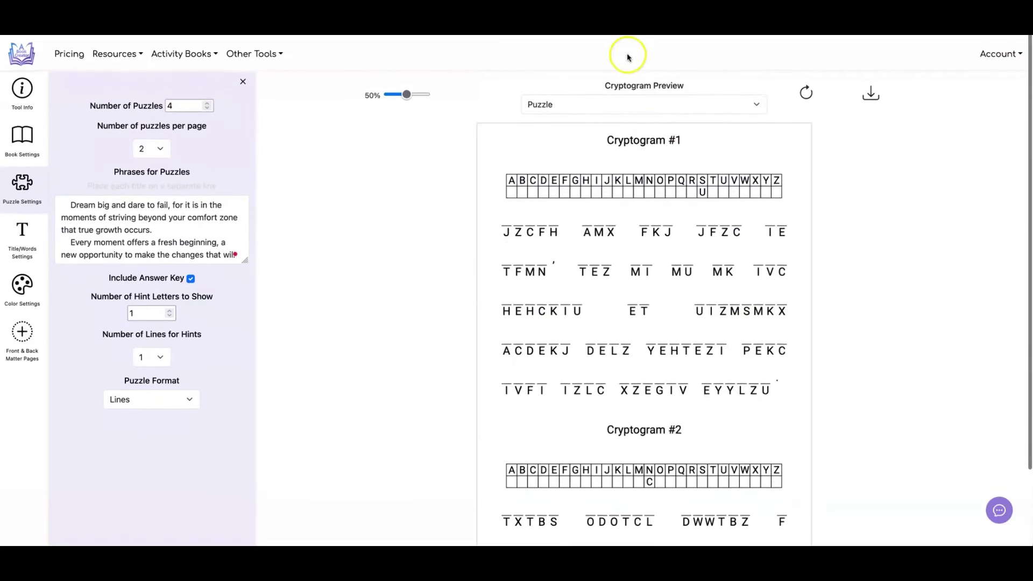
- Check the Answer view, then switch the preview back to Puzzle
{"action": "left_click", "coordinate": [626, 104]}
{"action": "left_click", "coordinate": [625, 111]}
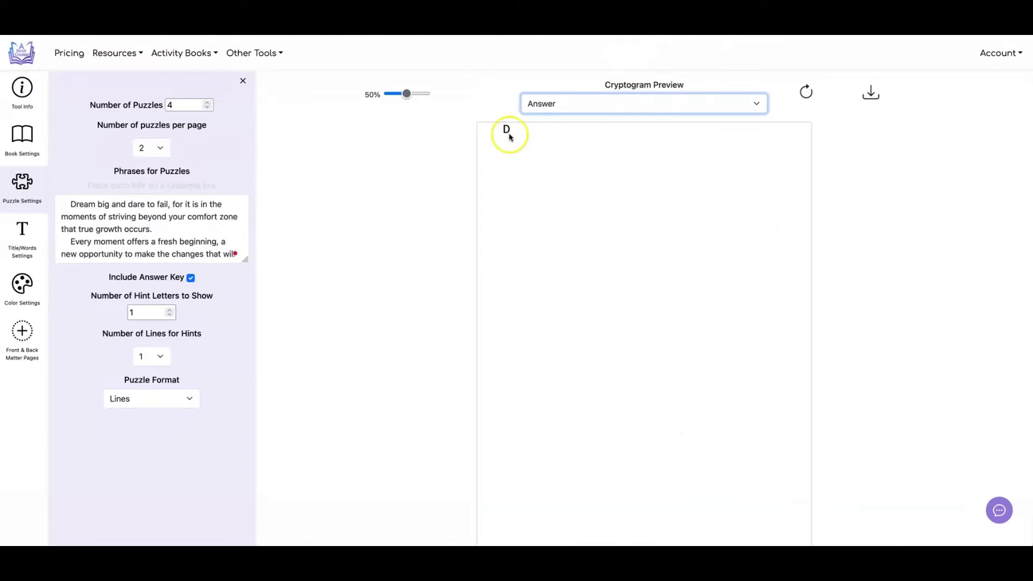
{"action": "left_click", "coordinate": [589, 103]}
{"action": "left_click", "coordinate": [591, 89]}
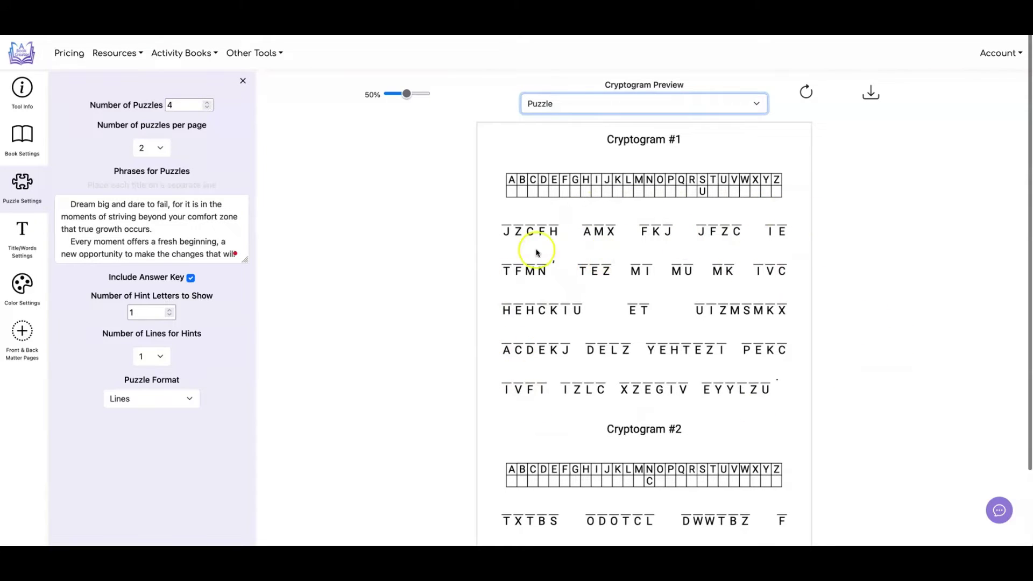
- Lower the puzzle font size to 14, drop hint letters to 0, and refresh
{"action": "left_click", "coordinate": [19, 239]}
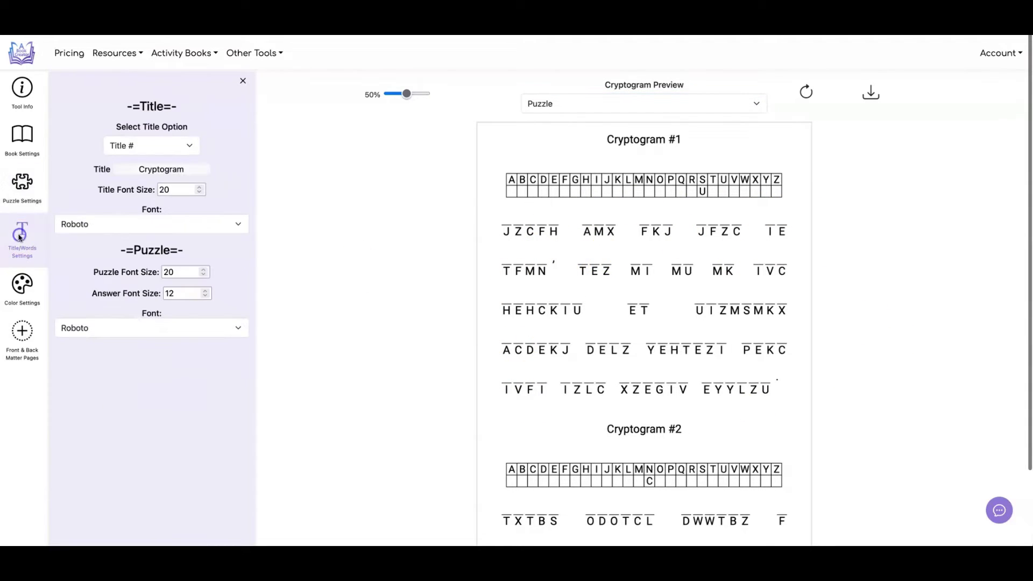
{"action": "left_click", "coordinate": [203, 276]}
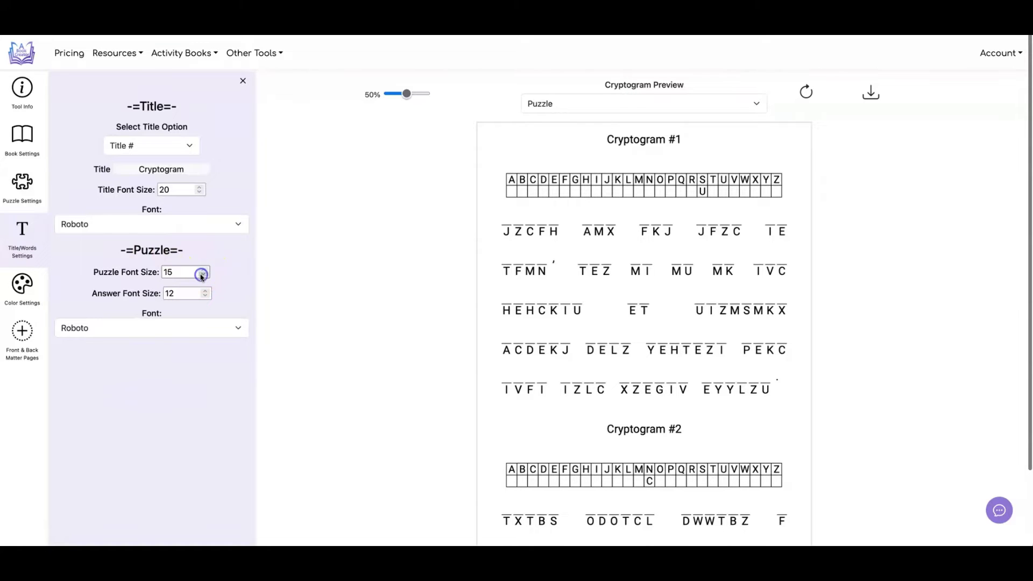
{"action": "left_click", "coordinate": [201, 276]}
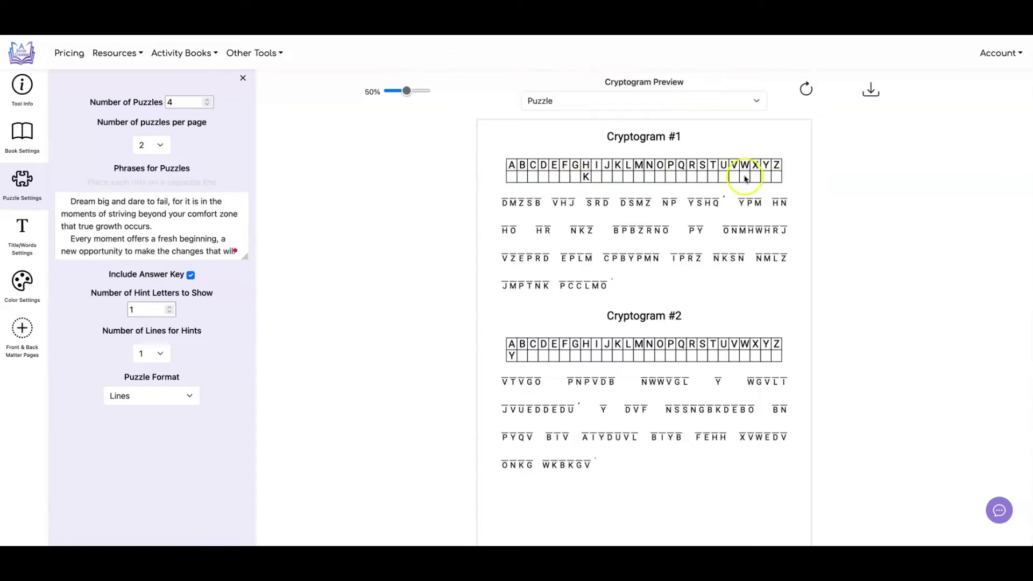
{"action": "left_click", "coordinate": [169, 311]}
{"action": "left_click", "coordinate": [806, 89]}
- Set Number of Hint Letters to 10 and regenerate the puzzles
{"action": "left_click", "coordinate": [131, 312]}
{"action": "type", "text": "1"}
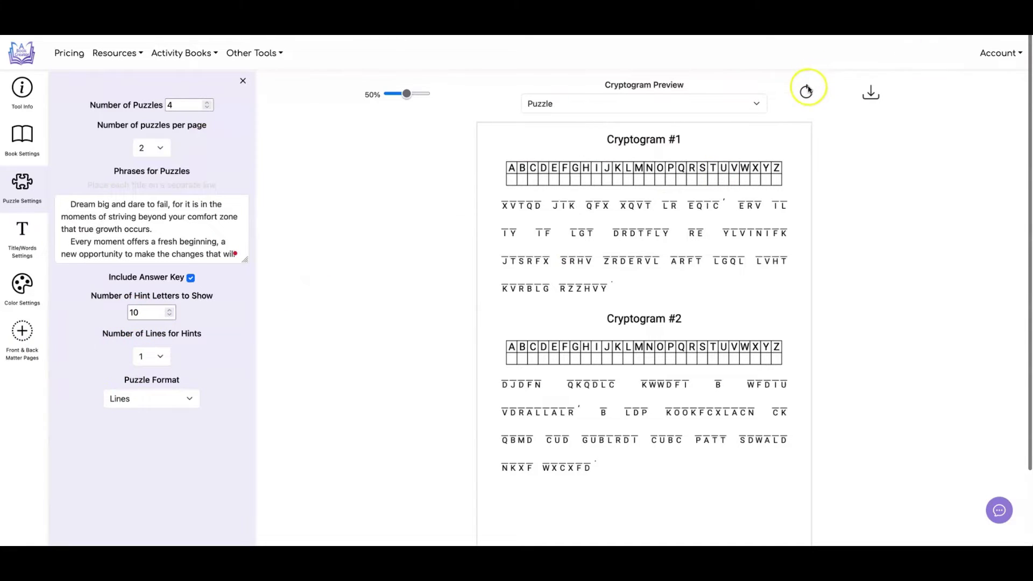
{"action": "left_click", "coordinate": [807, 90]}
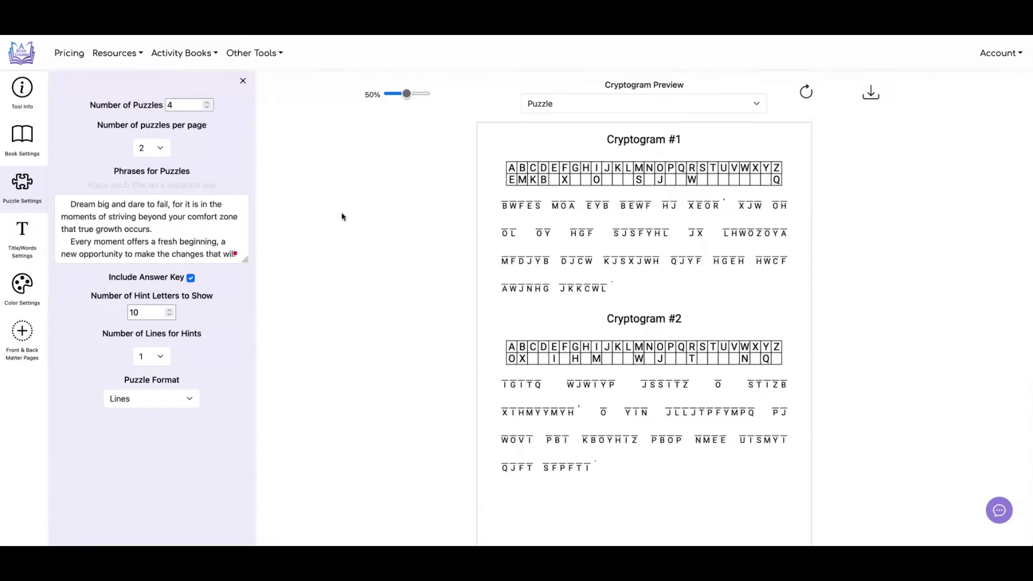
- Untick Include Answer Key and preview three puzzles per page
{"action": "left_click", "coordinate": [190, 277]}
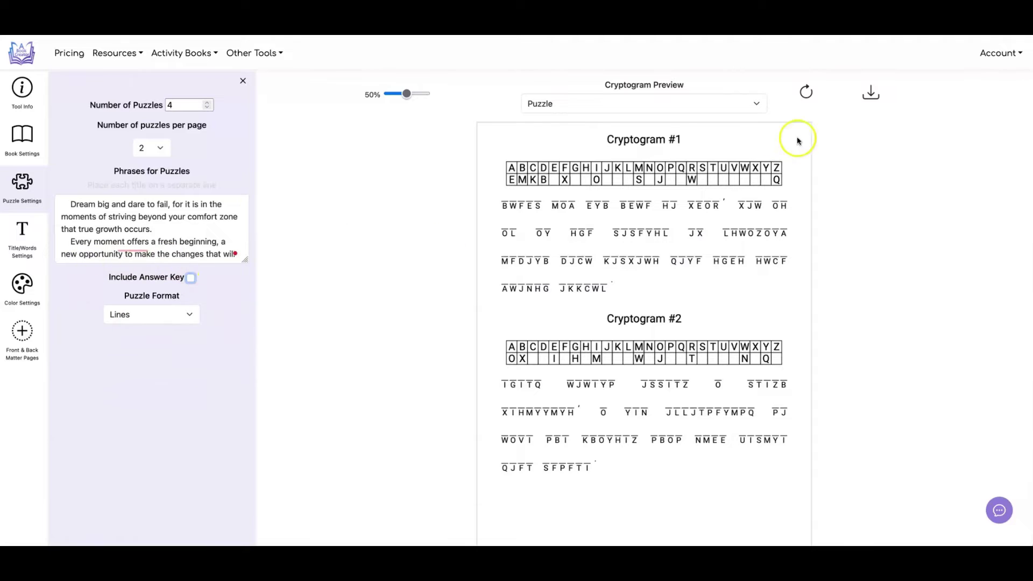
{"action": "left_click", "coordinate": [806, 91]}
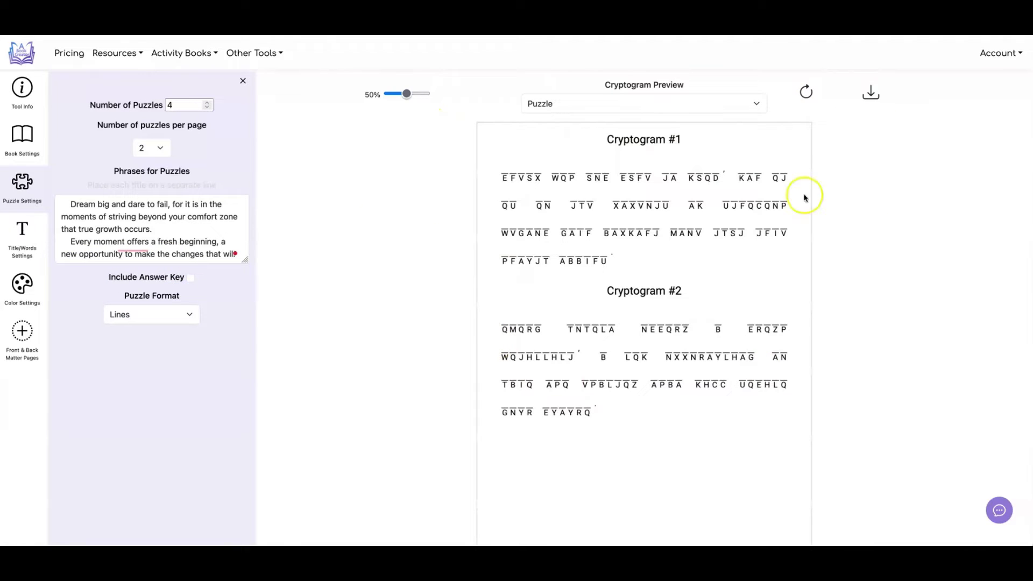
{"action": "left_click", "coordinate": [148, 147]}
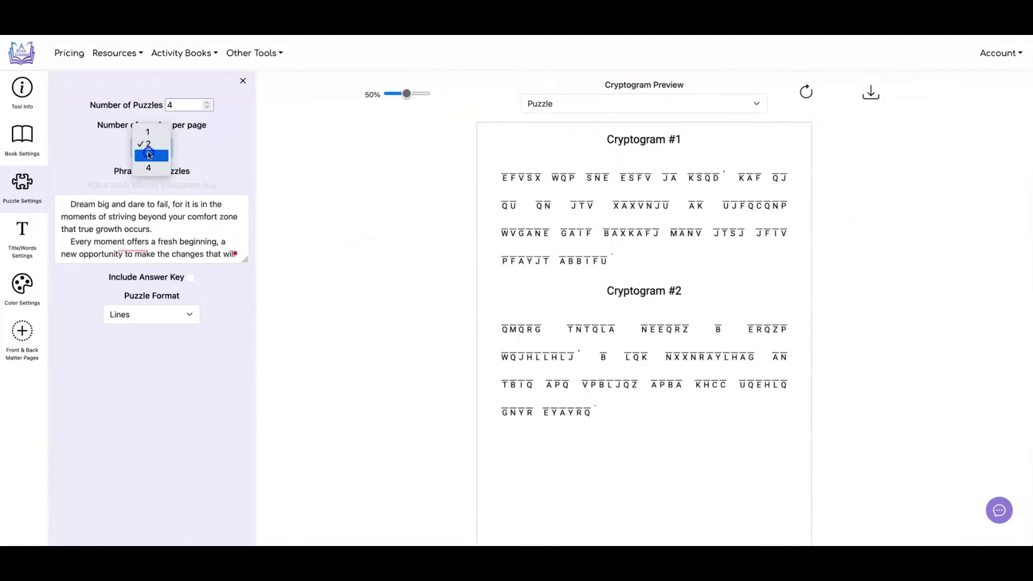
{"action": "left_click", "coordinate": [429, 173]}
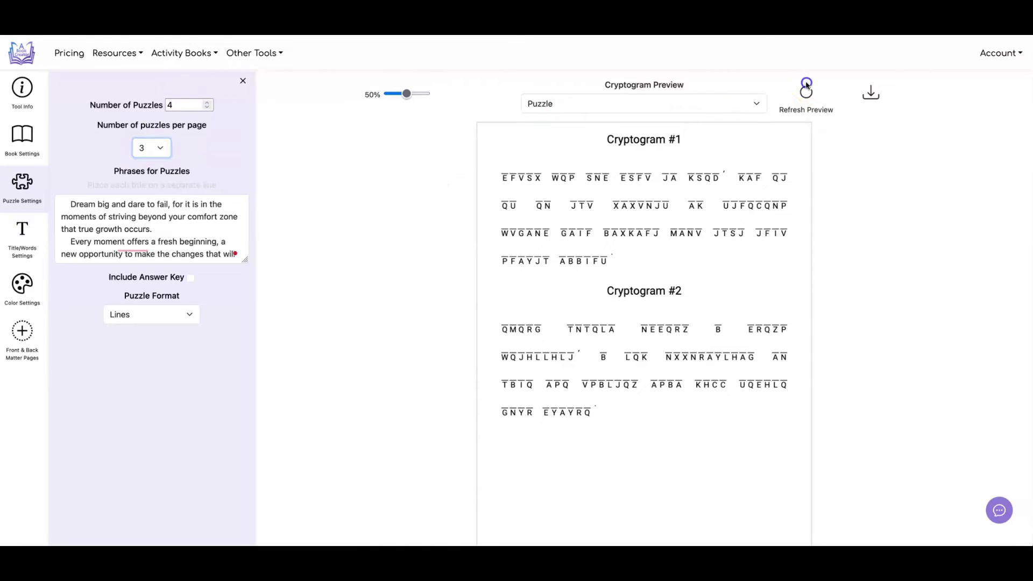
{"action": "left_click", "coordinate": [805, 92]}
{"action": "scroll", "coordinate": [366, 140], "scroll_direction": "down", "scroll_amount": 2}
{"action": "scroll", "coordinate": [365, 140], "scroll_direction": "up", "scroll_amount": 2}
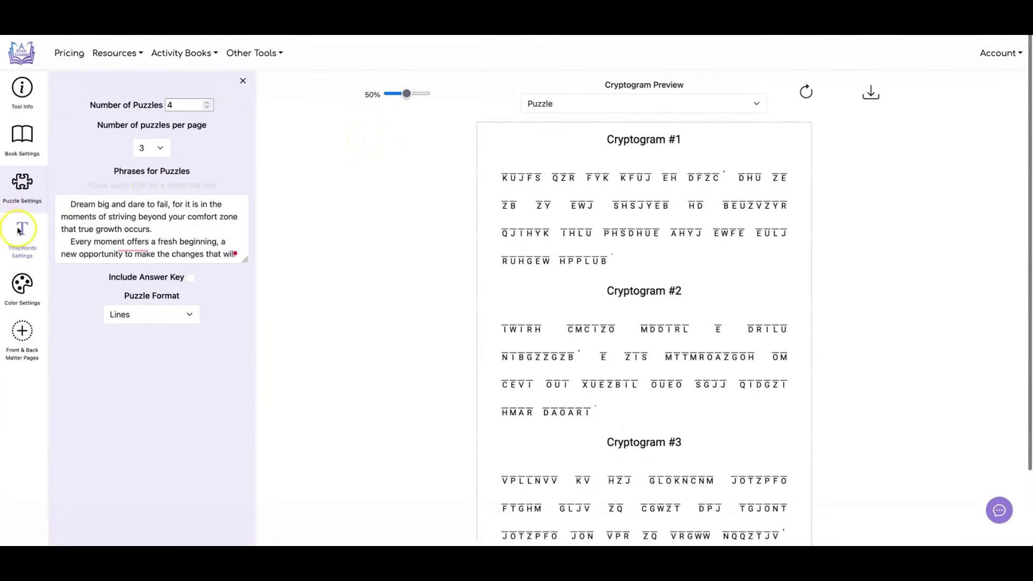
- Lower the Puzzle Font Size to 10 in Title/Words Settings
{"action": "left_click", "coordinate": [21, 231]}
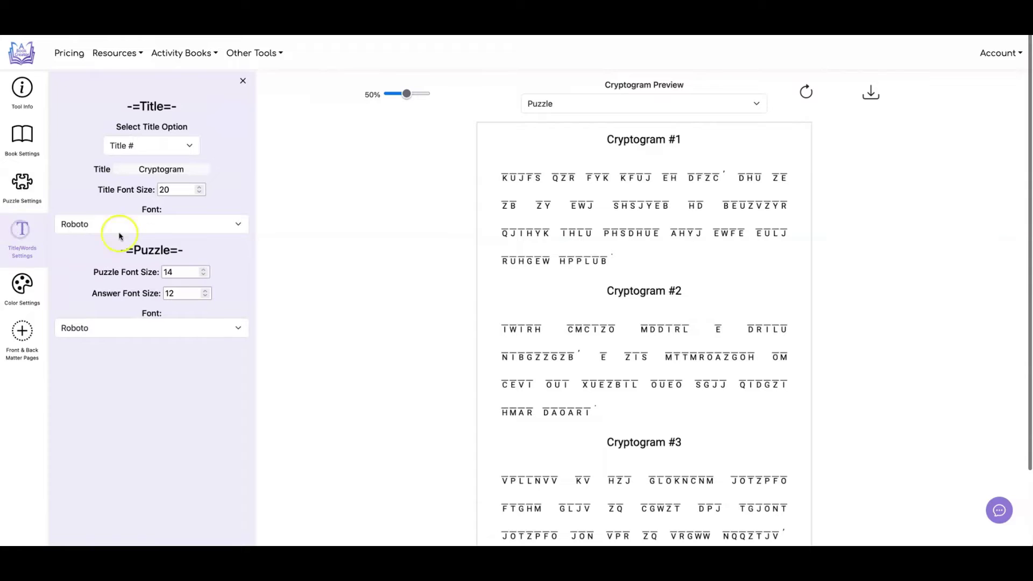
{"action": "left_click", "coordinate": [204, 276]}
{"action": "left_click", "coordinate": [204, 276]}
{"action": "left_click", "coordinate": [204, 276]}
{"action": "left_click", "coordinate": [205, 276]}
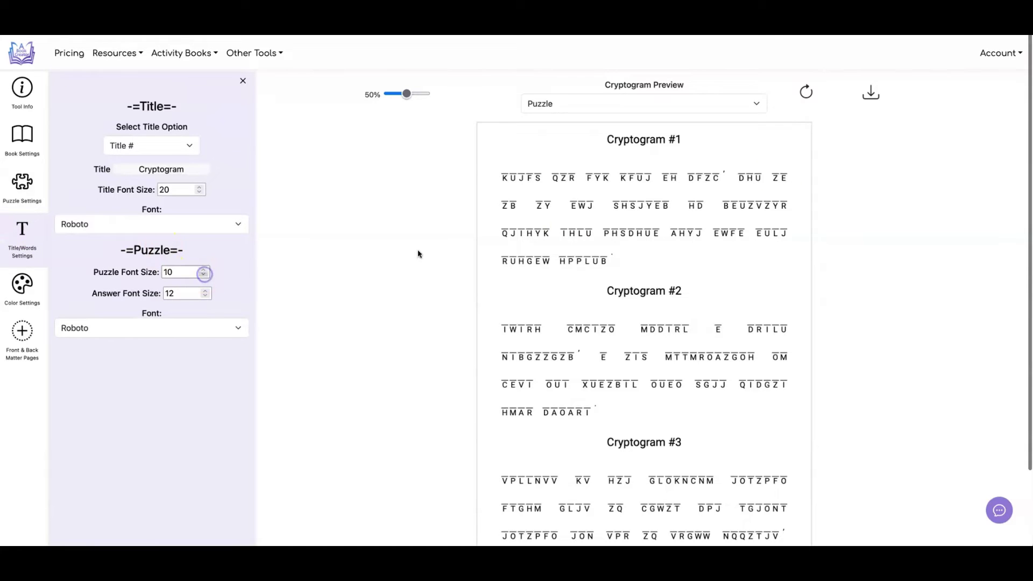
- Try four puzzles per page, then settle on one puzzle per page
{"action": "left_click", "coordinate": [22, 183]}
{"action": "left_click", "coordinate": [146, 143]}
{"action": "left_click", "coordinate": [160, 155]}
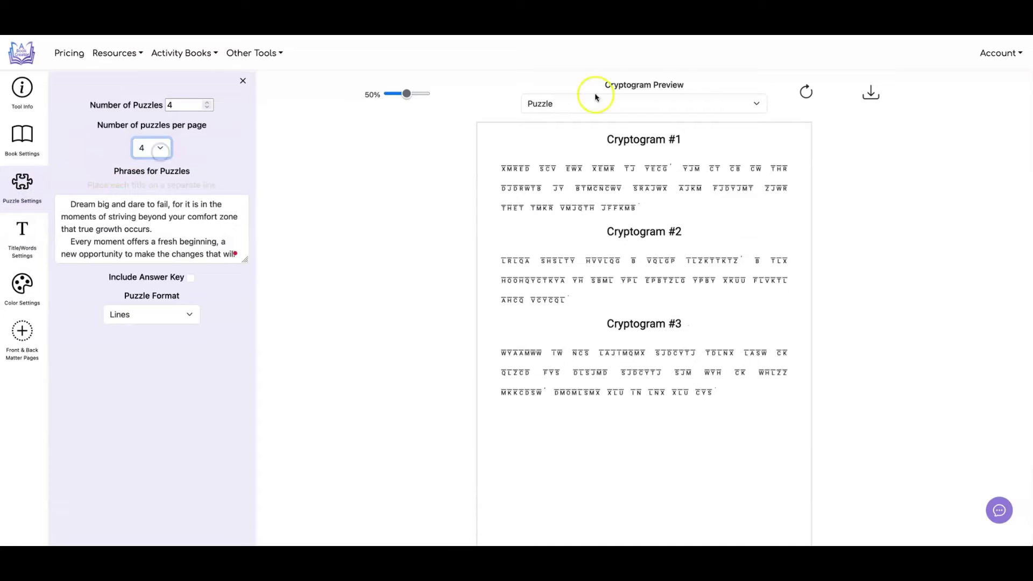
{"action": "left_click", "coordinate": [807, 90]}
{"action": "left_click", "coordinate": [145, 148]}
{"action": "left_click", "coordinate": [157, 109]}
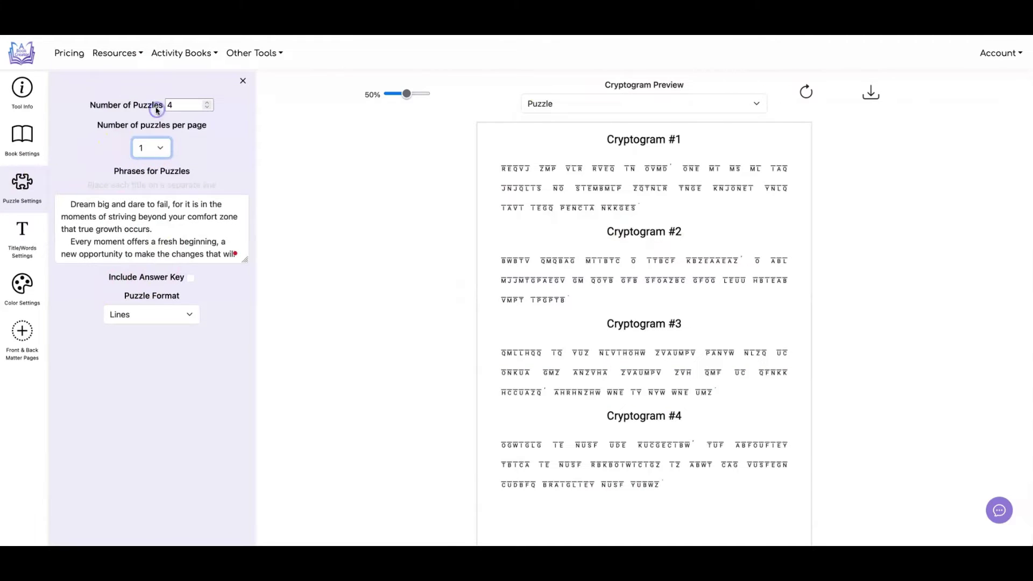
- Turn the answer key back on and set Lines for Hints to 3
{"action": "left_click", "coordinate": [191, 278]}
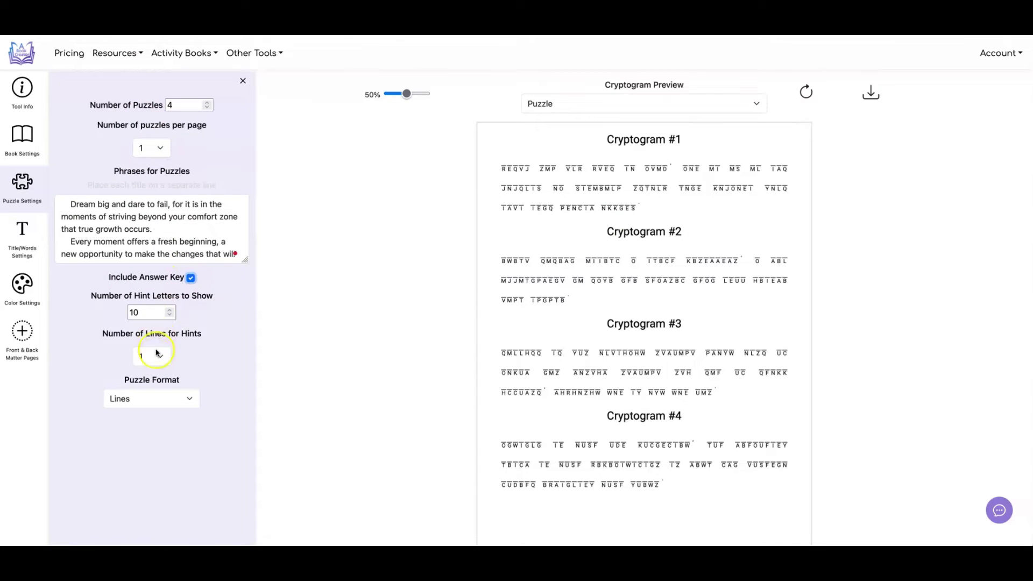
{"action": "left_click", "coordinate": [155, 357]}
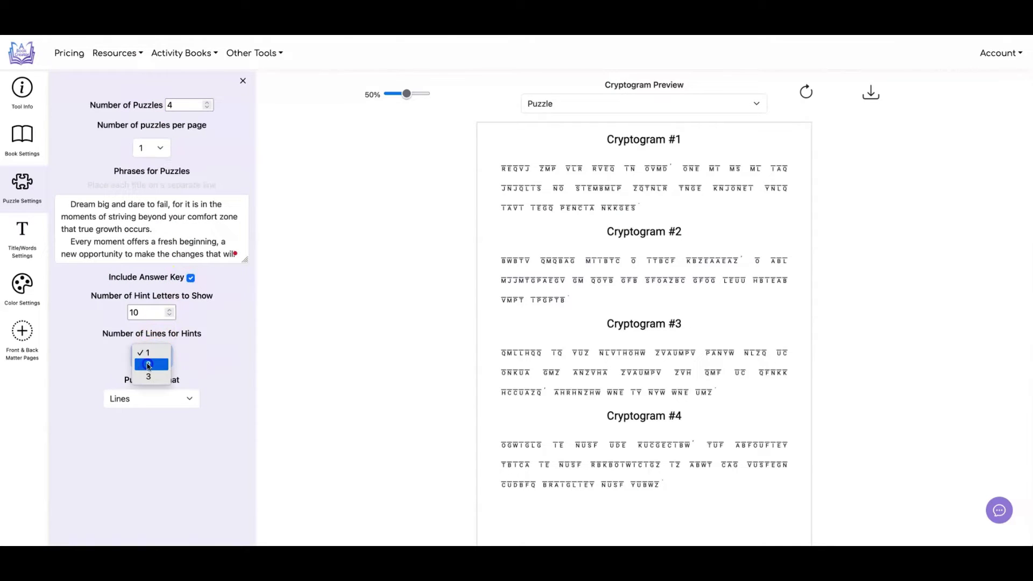
{"action": "left_click", "coordinate": [148, 364]}
{"action": "left_click", "coordinate": [806, 91]}
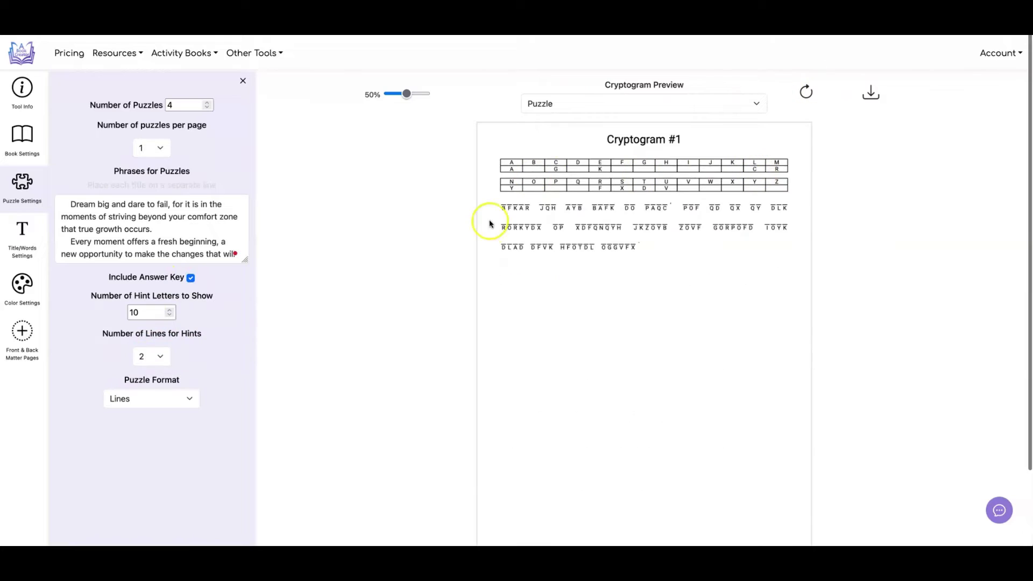
{"action": "left_click", "coordinate": [147, 357]}
{"action": "left_click", "coordinate": [152, 365]}
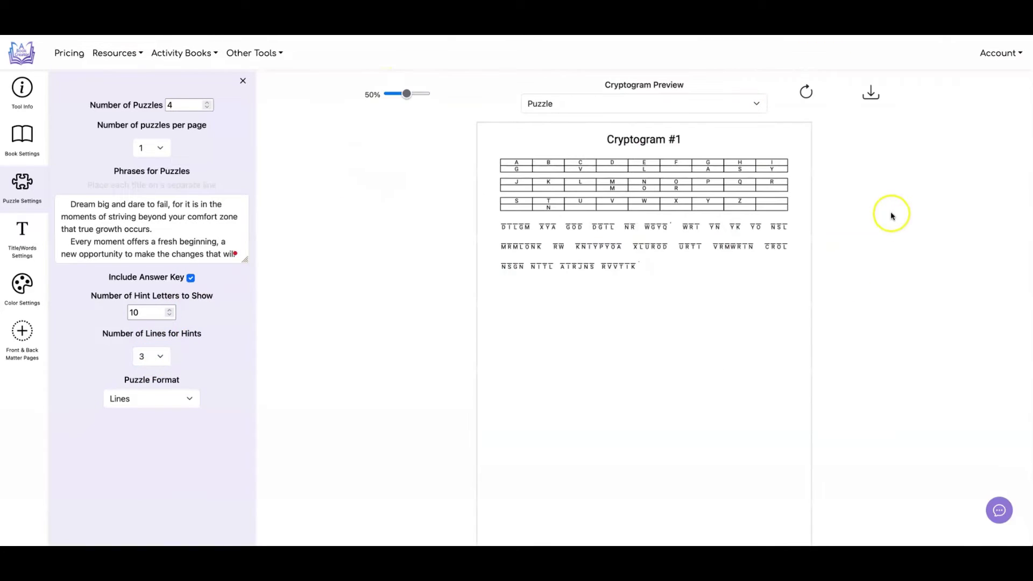
{"action": "scroll", "coordinate": [784, 256], "scroll_direction": "down", "scroll_amount": 1}
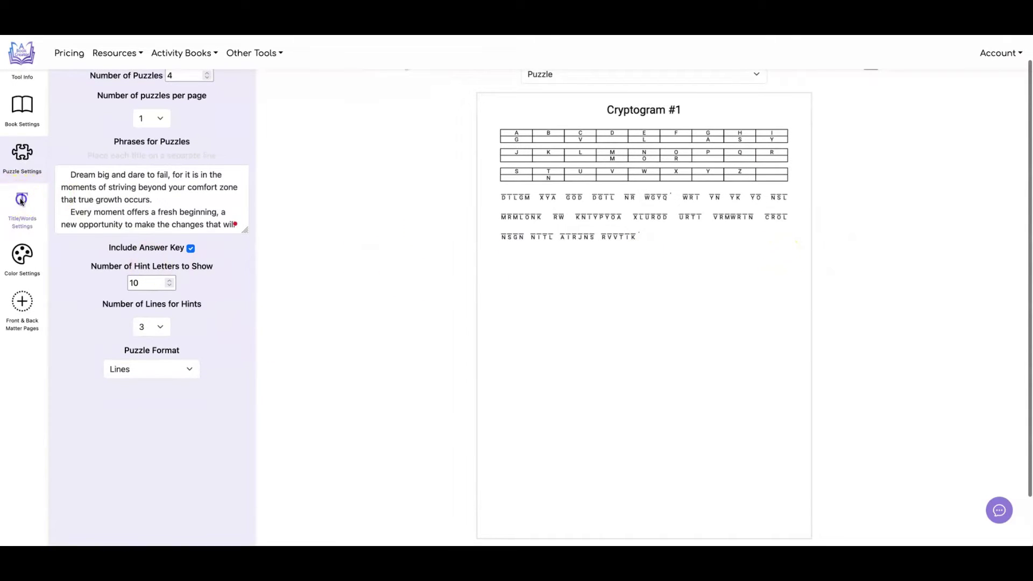
- Raise the Puzzle Font Size to 19 in Title/Words Settings
{"action": "left_click", "coordinate": [22, 204]}
{"action": "left_click", "coordinate": [204, 242]}
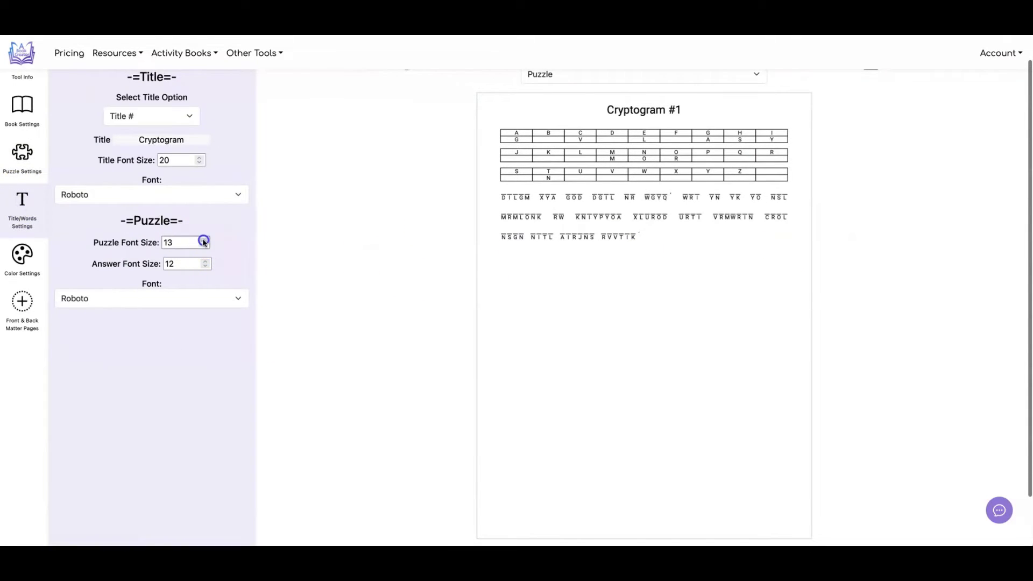
{"action": "left_click", "coordinate": [204, 240]}
{"action": "left_click", "coordinate": [204, 240]}
{"action": "left_click", "coordinate": [204, 240]}
{"action": "left_click", "coordinate": [204, 240]}
{"action": "left_click", "coordinate": [204, 240]}
{"action": "left_click", "coordinate": [204, 240]}
{"action": "scroll", "coordinate": [431, 269], "scroll_direction": "up", "scroll_amount": 1}
- Refresh the larger-letter preview, then set Puzzle Format to Boxes and refresh again
{"action": "left_click", "coordinate": [806, 92]}
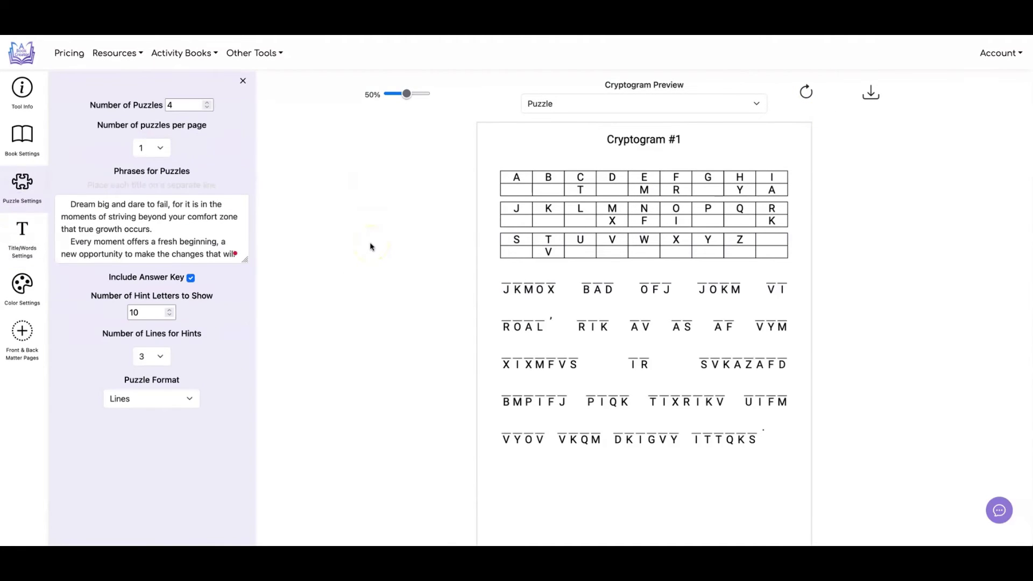
{"action": "left_click", "coordinate": [182, 400]}
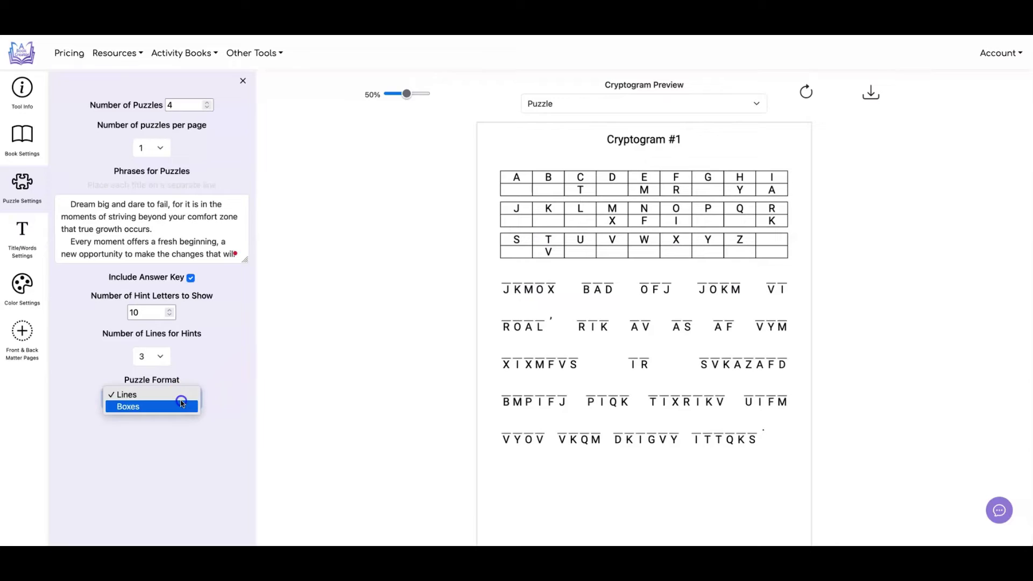
{"action": "left_click", "coordinate": [182, 405]}
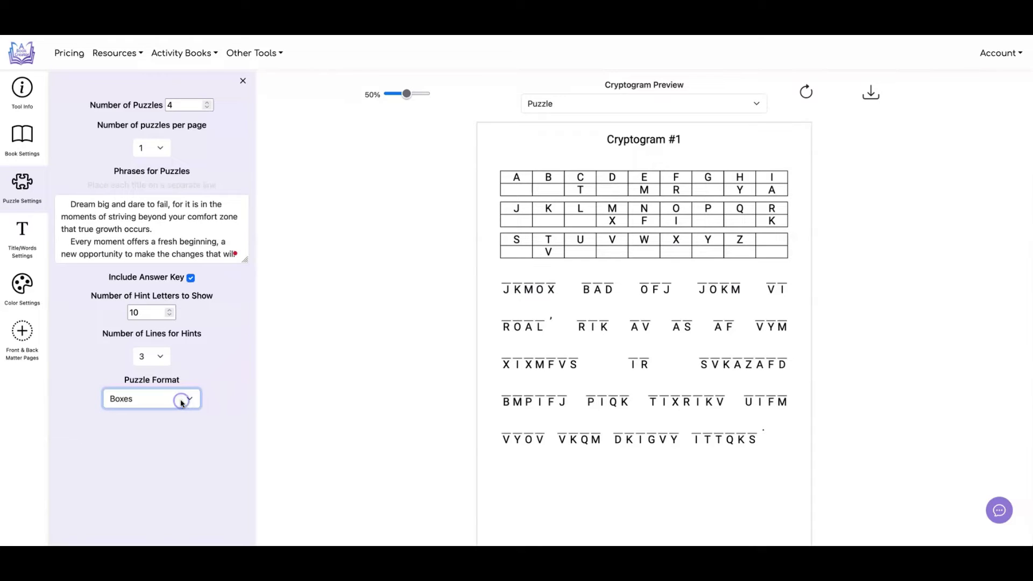
{"action": "left_click", "coordinate": [806, 90]}
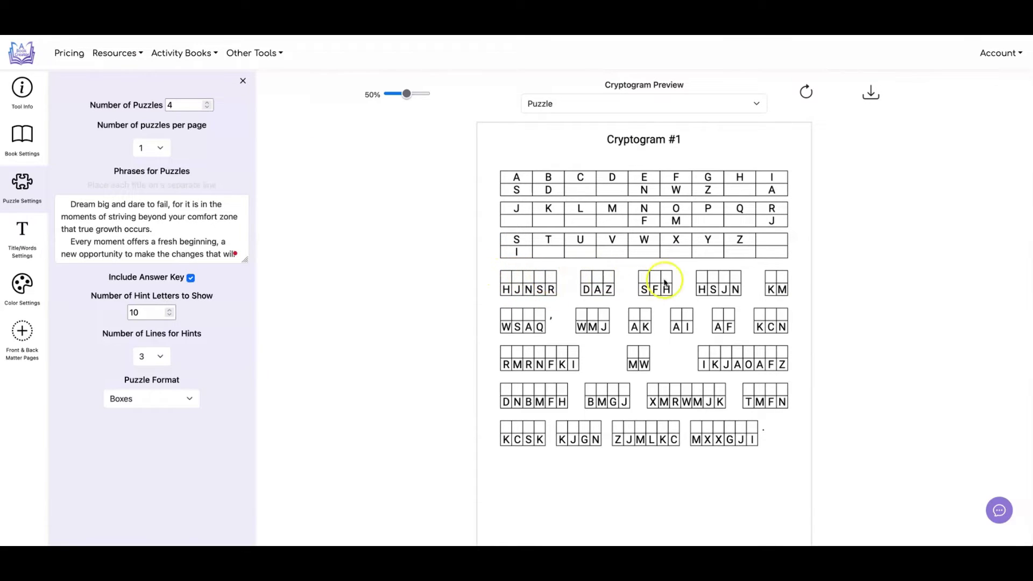
- Turn off the answer key and preview two puzzles per page
{"action": "left_click", "coordinate": [191, 277]}
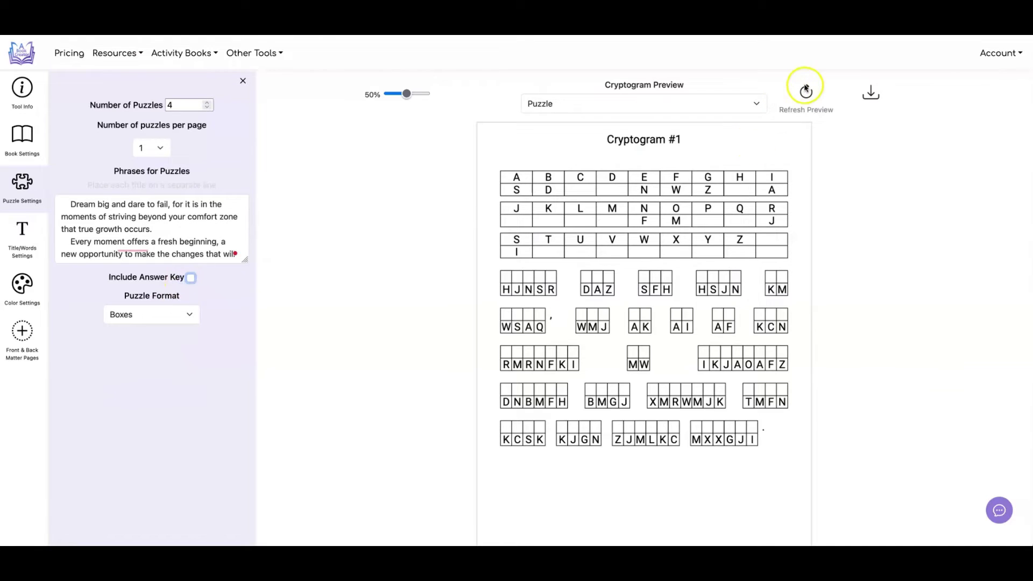
{"action": "left_click", "coordinate": [806, 90]}
{"action": "left_click", "coordinate": [151, 148]}
{"action": "left_click", "coordinate": [143, 162]}
{"action": "left_click", "coordinate": [797, 100]}
- Return to one puzzle per page and turn the answer key back on
{"action": "left_click", "coordinate": [151, 147]}
{"action": "left_click", "coordinate": [142, 137]}
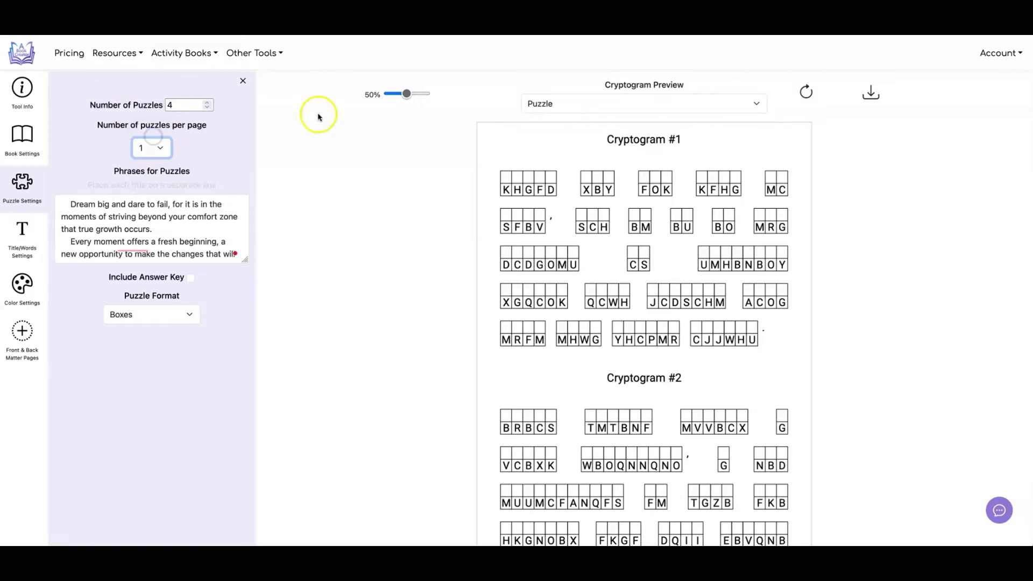
{"action": "left_click", "coordinate": [190, 278]}
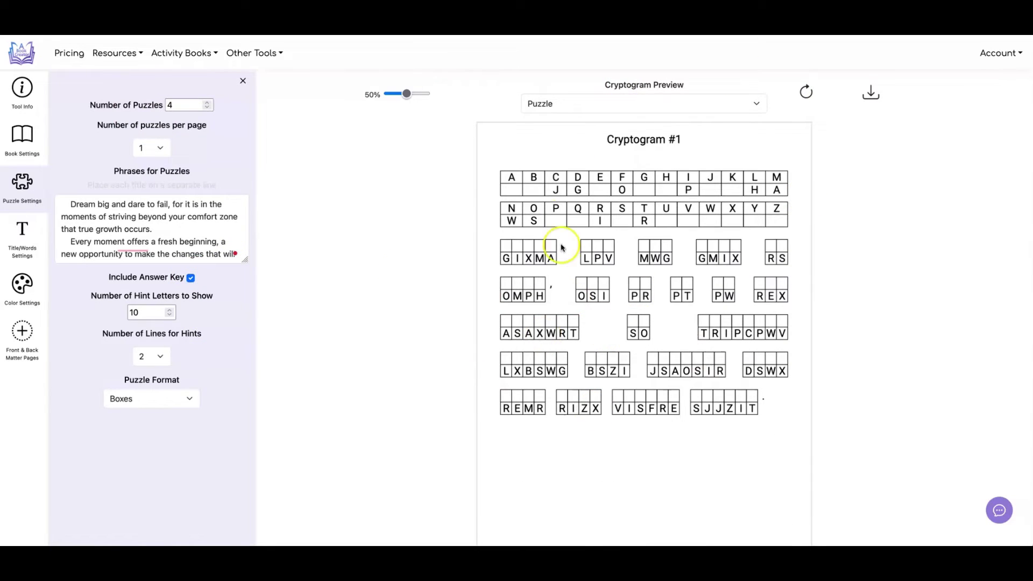
{"action": "scroll", "coordinate": [611, 254], "scroll_direction": "down", "scroll_amount": 2}
{"action": "scroll", "coordinate": [569, 247], "scroll_direction": "up", "scroll_amount": 2}
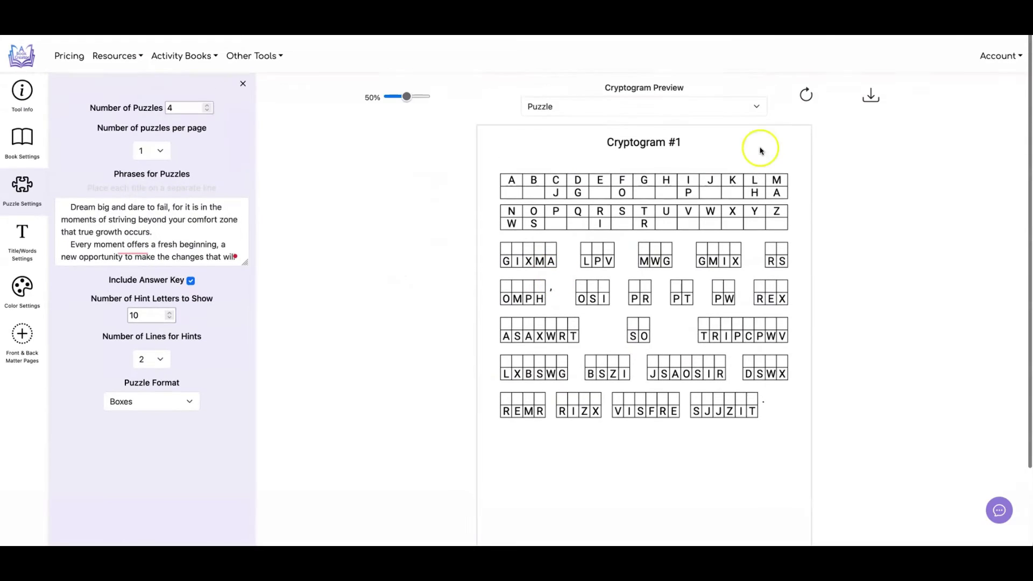
- Download the 5-page cryptogram PDF and scroll to the answer page for puzzles #1–#4
{"action": "left_click", "coordinate": [871, 95]}
{"action": "scroll", "coordinate": [602, 221], "scroll_direction": "down", "scroll_amount": 8}
{"action": "scroll", "coordinate": [601, 221], "scroll_direction": "down", "scroll_amount": 15}
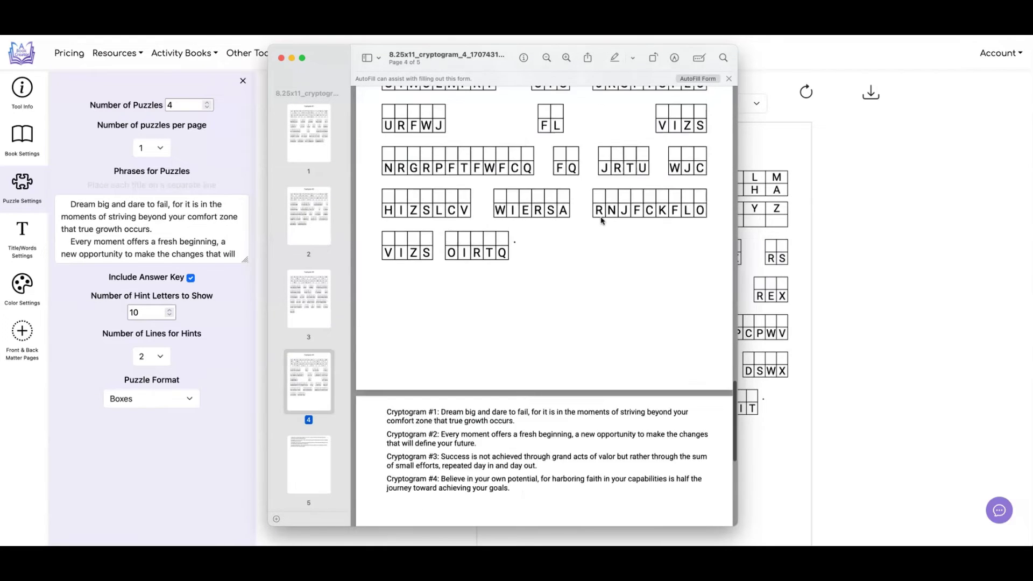